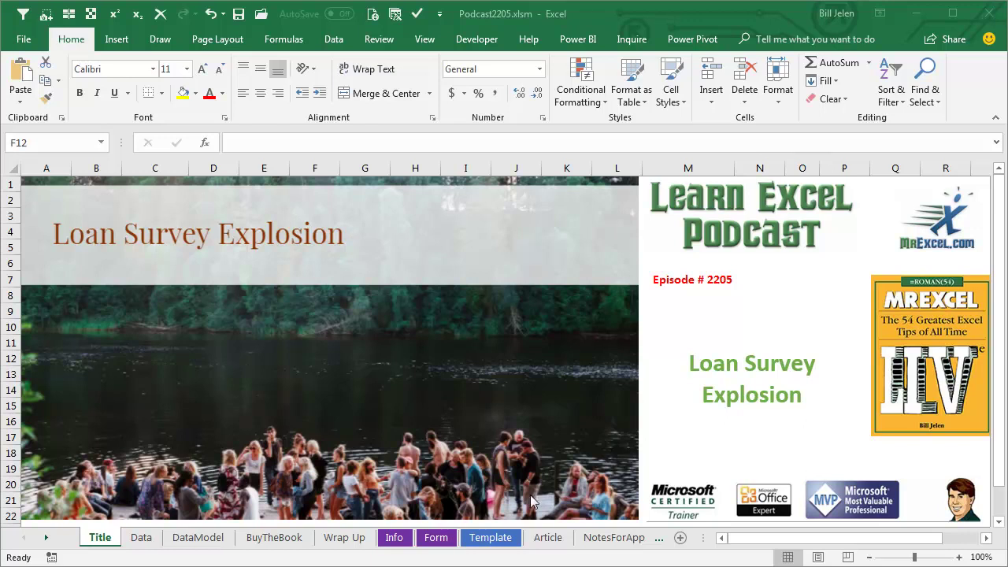
Show the Data sheet and move the podcast picture aside to reveal the CustID list and questions.
{"action": "left_click", "coordinate": [143, 541]}
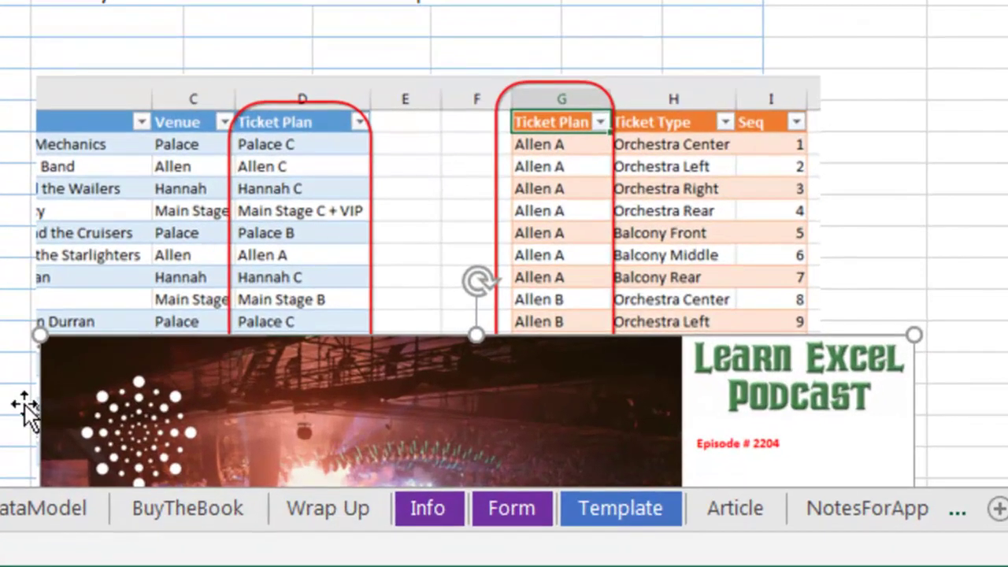
{"action": "mouse_move", "coordinate": [338, 418]}
{"action": "left_mouse_down"}
{"action": "mouse_move", "coordinate": [280, 203]}
{"action": "mouse_move", "coordinate": [374, 322]}
{"action": "mouse_move", "coordinate": [378, 355]}
{"action": "left_mouse_up"}
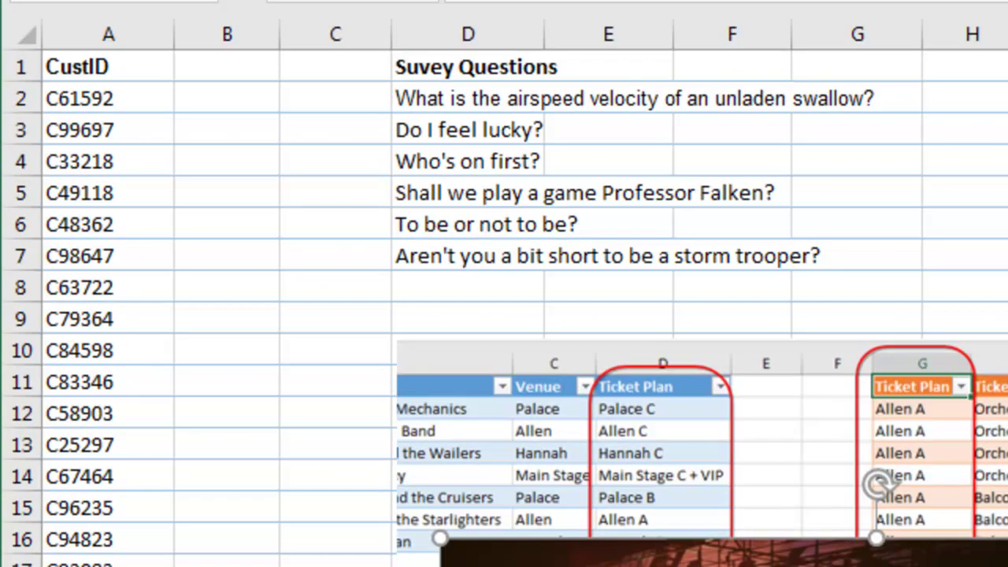
Check the extent of the CustID list and settle on cell C1 beside the questions.
{"action": "left_click", "coordinate": [67, 98]}
{"action": "key", "text": "ctrl+Down"}
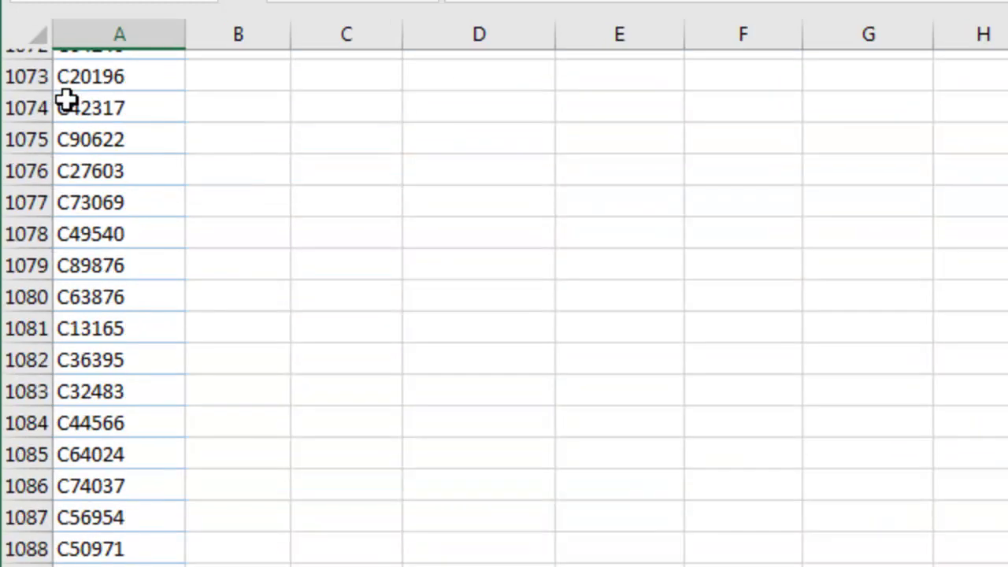
{"action": "key", "text": "ctrl+Up"}
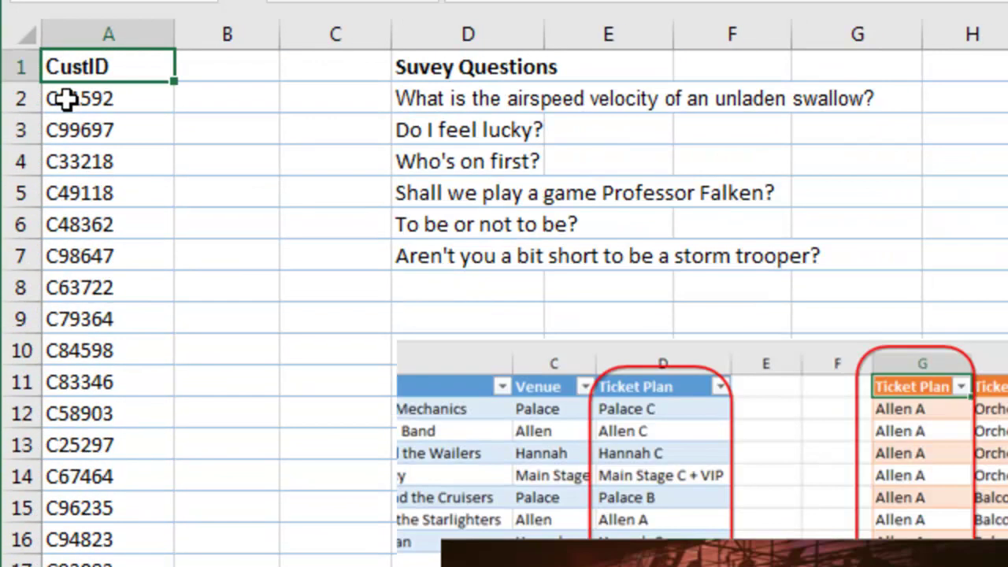
{"action": "key", "text": "Right"}
{"action": "key", "text": "Right"}
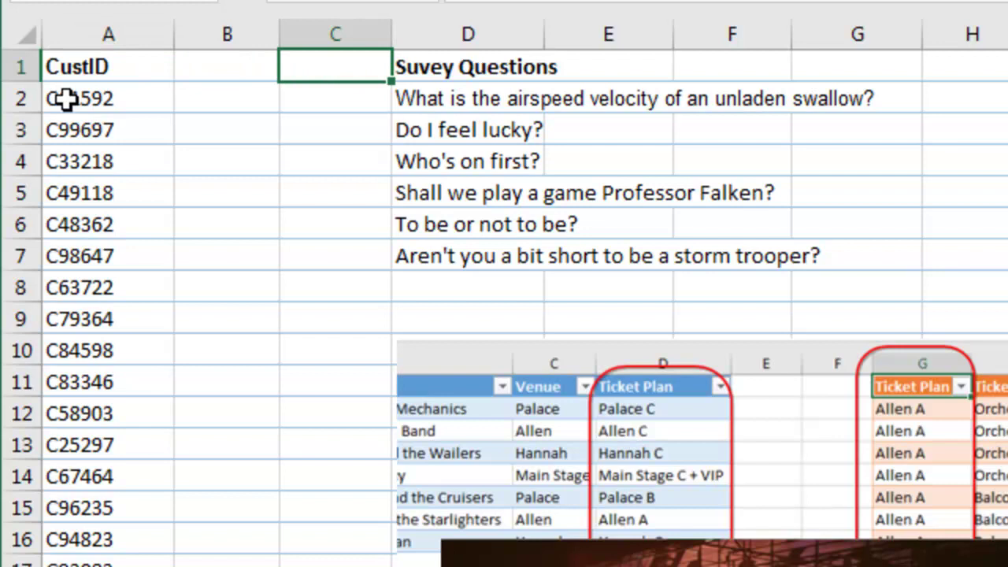
{"action": "key", "text": "Right"}
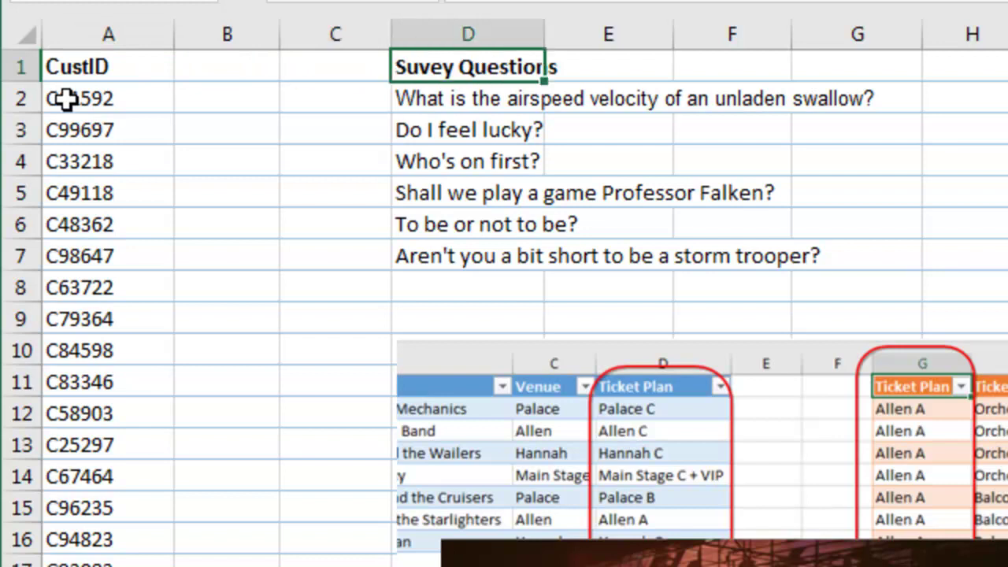
{"action": "key", "text": "Down"}
{"action": "key", "text": "Down"}
{"action": "key", "text": "Down"}
{"action": "key", "text": "Down"}
{"action": "key", "text": "Down"}
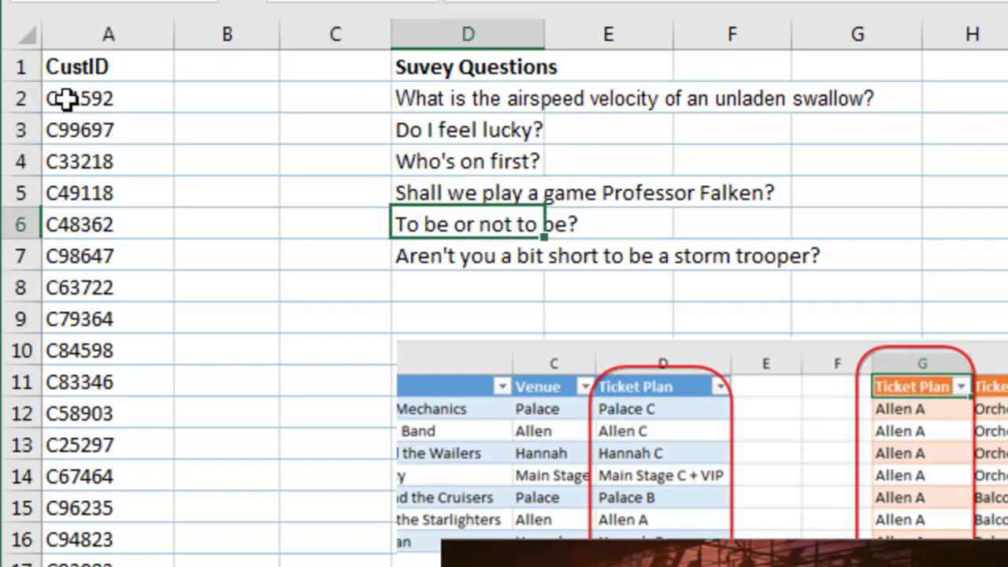
{"action": "key", "text": "Down"}
{"action": "key", "text": "Down"}
{"action": "key", "text": "Up"}
{"action": "key", "text": "Up"}
{"action": "key", "text": "Up"}
{"action": "key", "text": "Up"}
{"action": "key", "text": "Left"}
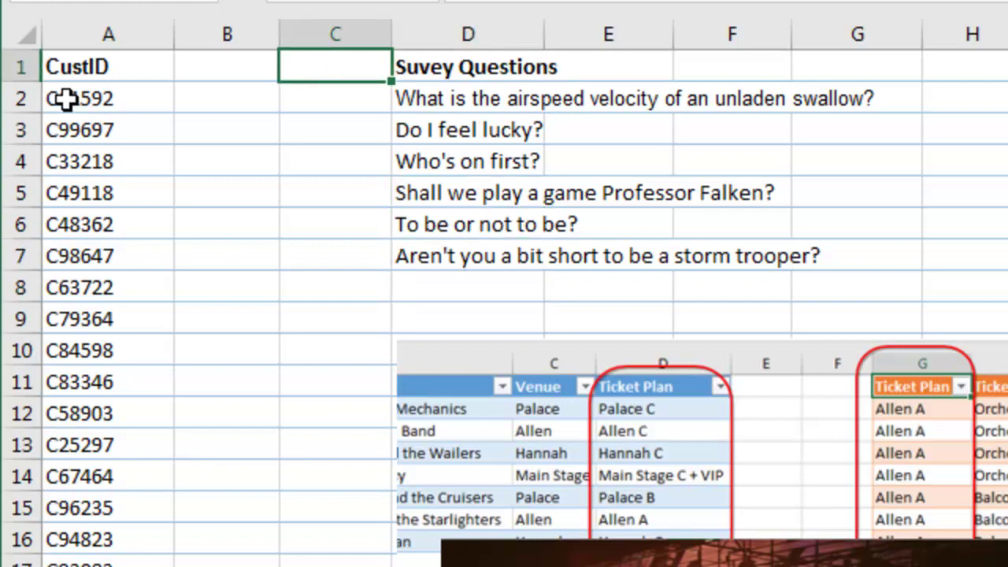
Enter the heading 'Sequence' in C1 with the numbers 1 through 7 below it.
{"action": "type", "text": "Sequence"}
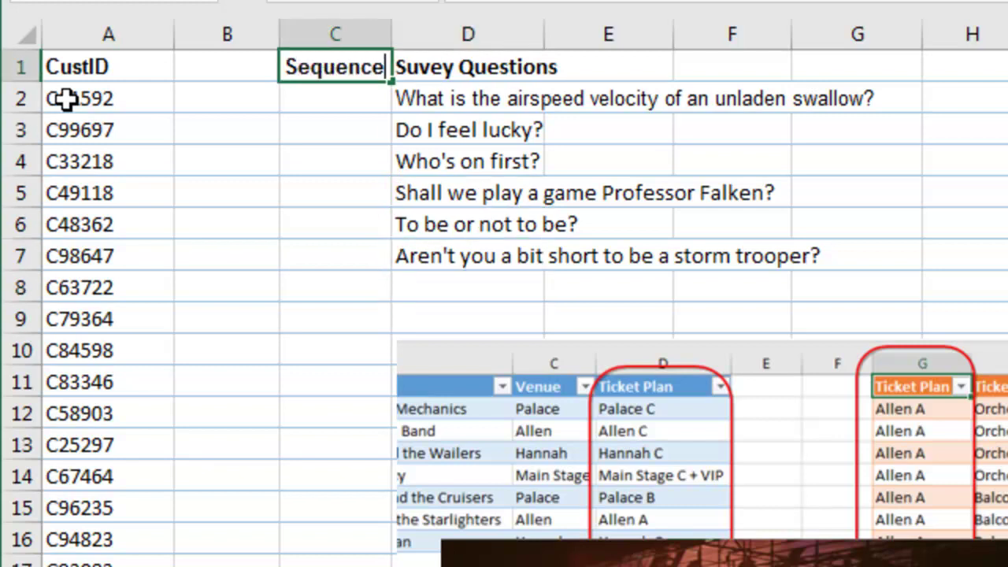
{"action": "key", "text": "Return"}
{"action": "type", "text": "1 2 3 4"}
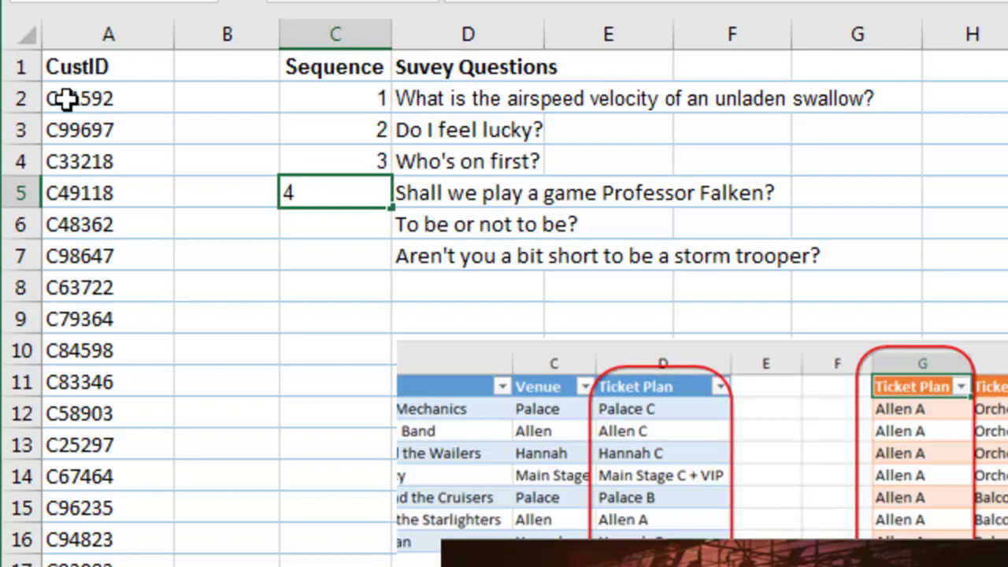
{"action": "key", "text": "Return"}
{"action": "type", "text": "5"}
{"action": "key", "text": "Return"}
{"action": "type", "text": "6"}
{"action": "key", "text": "Return"}
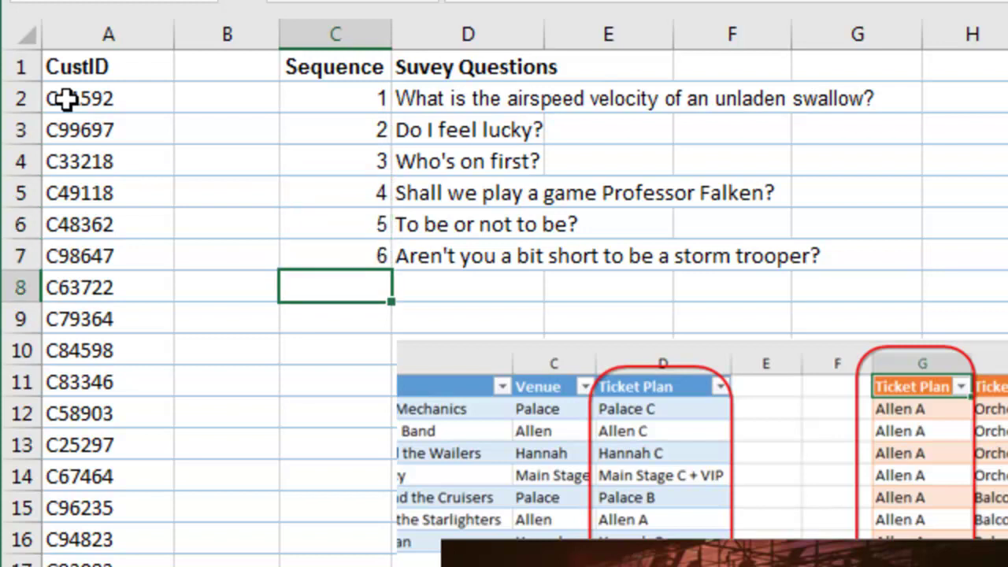
{"action": "type", "text": "7"}
{"action": "key", "text": "Up"}
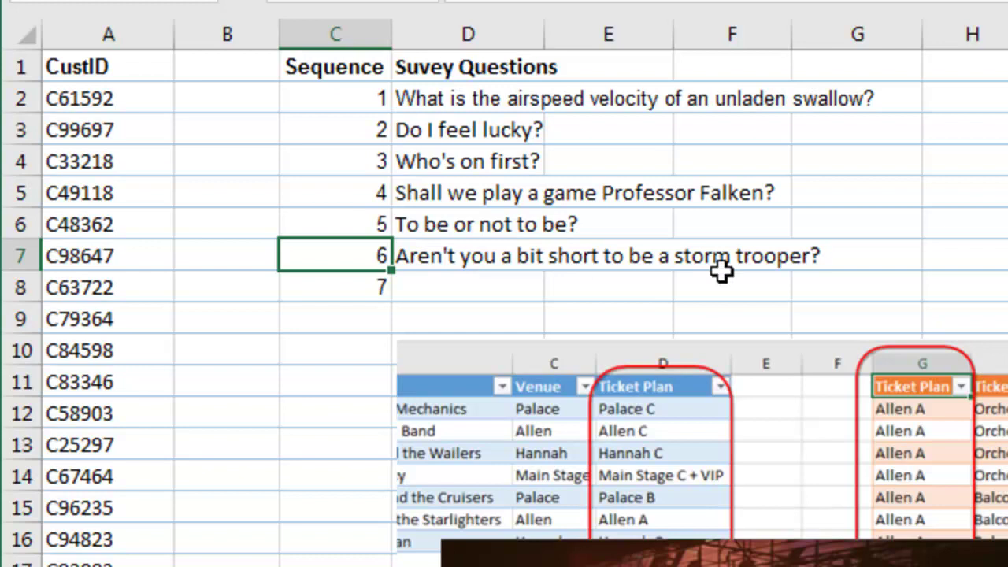
Turn the Sequence and questions range C1:D8 into a table named Questions.
{"action": "key", "text": "ctrl+t"}
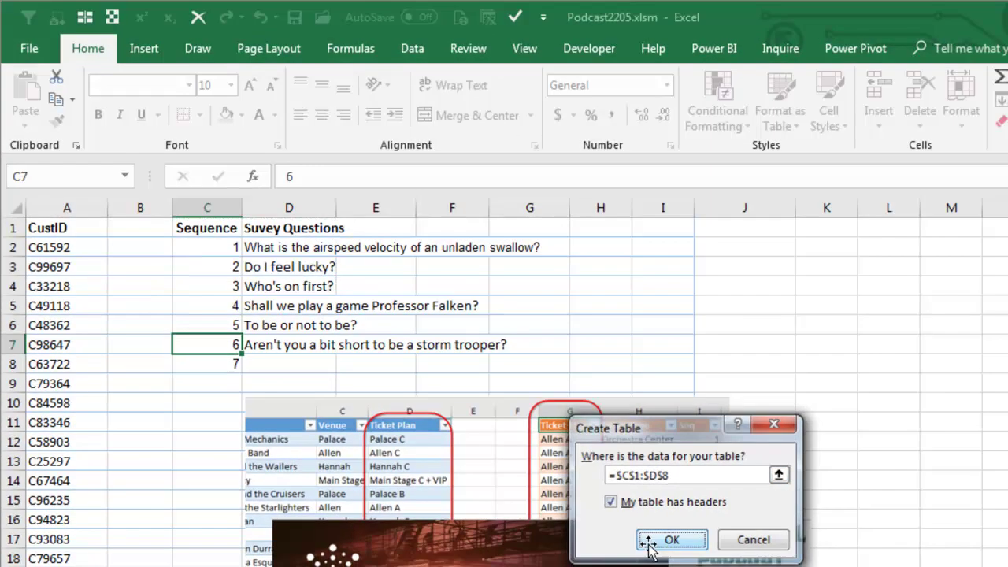
{"action": "left_click", "coordinate": [731, 540]}
{"action": "left_click", "coordinate": [69, 100]}
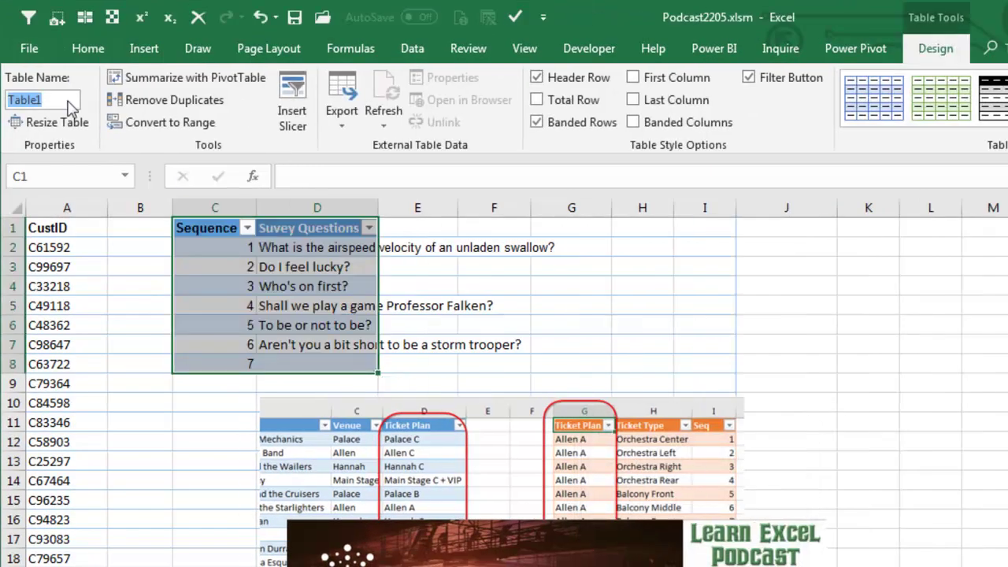
{"action": "type", "text": "Questi"}
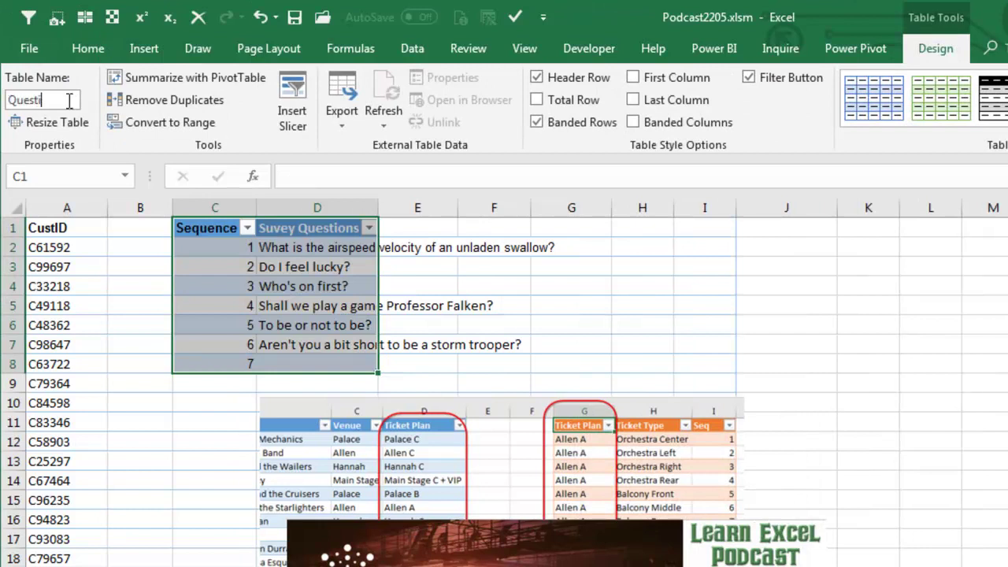
{"action": "type", "text": "ons"}
{"action": "key", "text": "Return"}
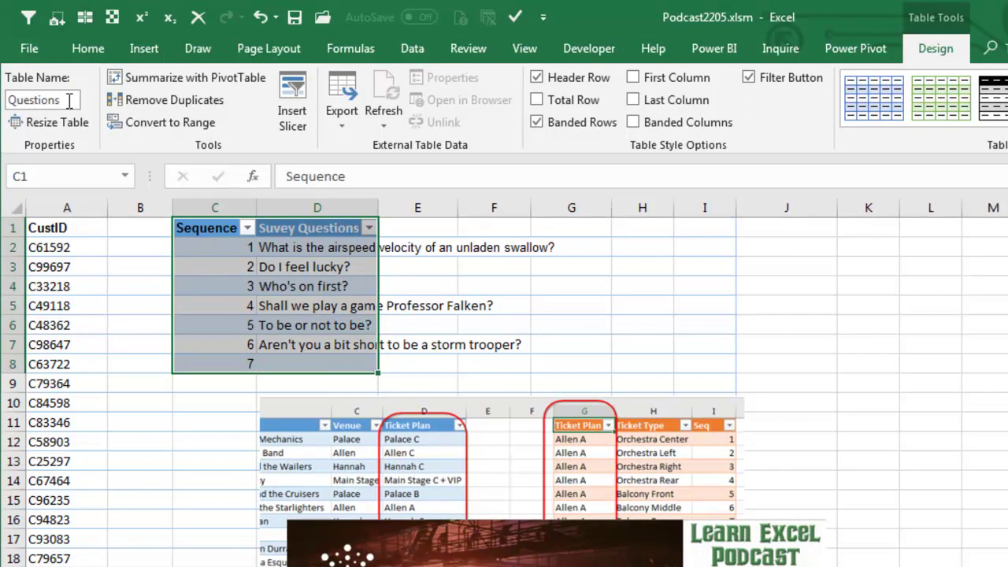
Turn the CustID list starting at A1 into a table named Customers.
{"action": "left_click", "coordinate": [65, 228]}
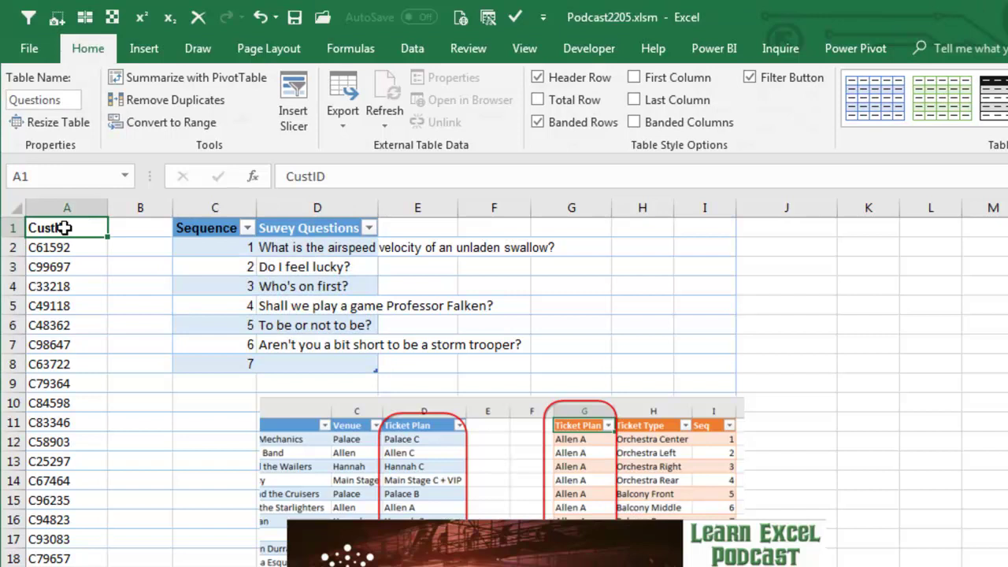
{"action": "key", "text": "ctrl+t"}
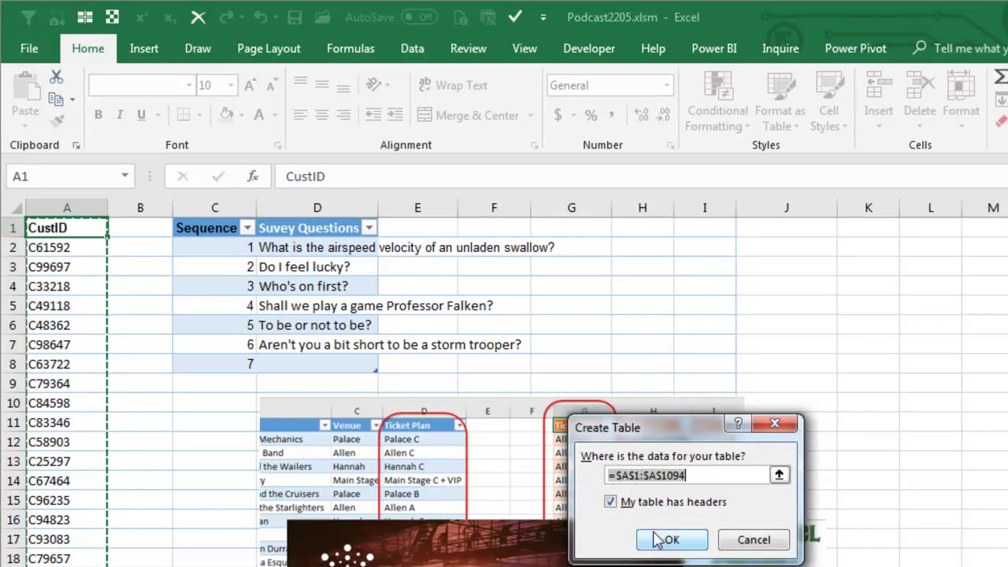
{"action": "left_click", "coordinate": [673, 538]}
{"action": "left_click", "coordinate": [62, 100]}
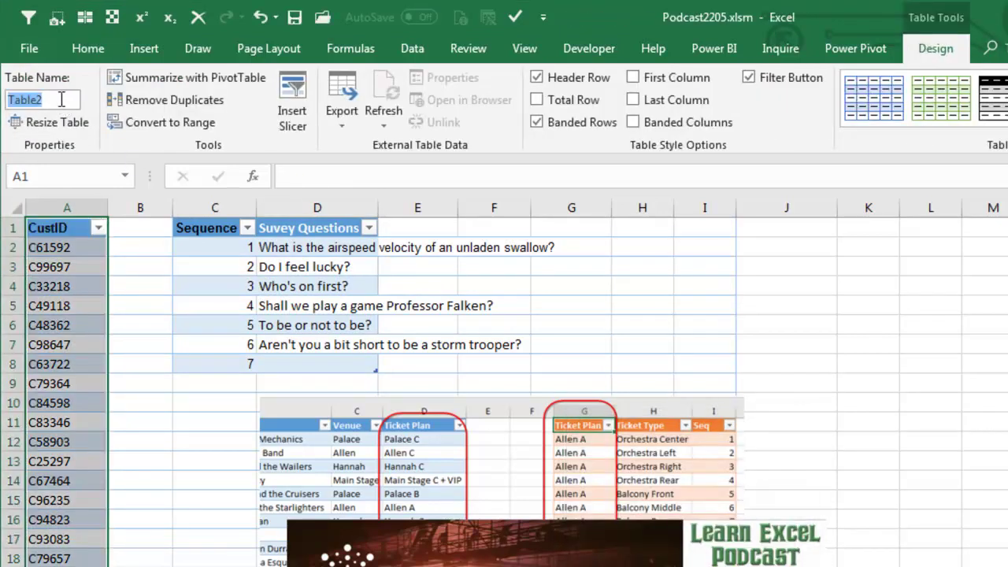
{"action": "type", "text": "Customers"}
{"action": "key", "text": "Return"}
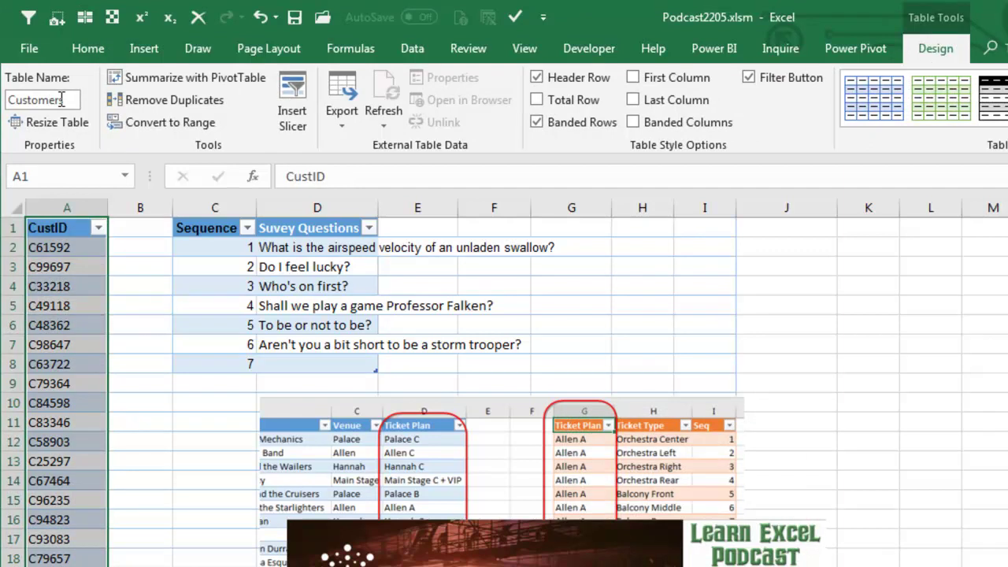
{"action": "left_click", "coordinate": [299, 247]}
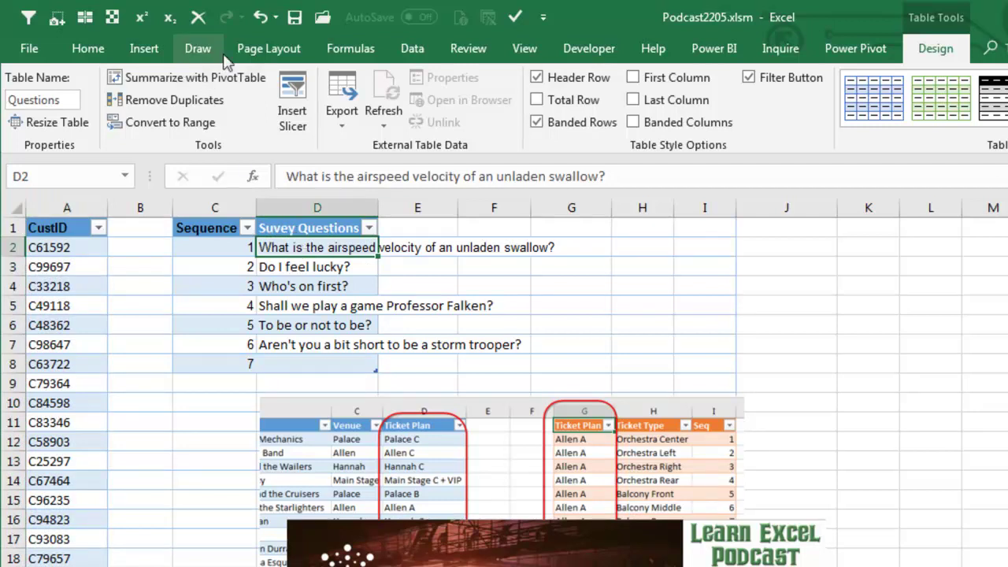
Send the Questions table through Power Query and load it as Only Create Connection.
{"action": "left_click", "coordinate": [401, 47]}
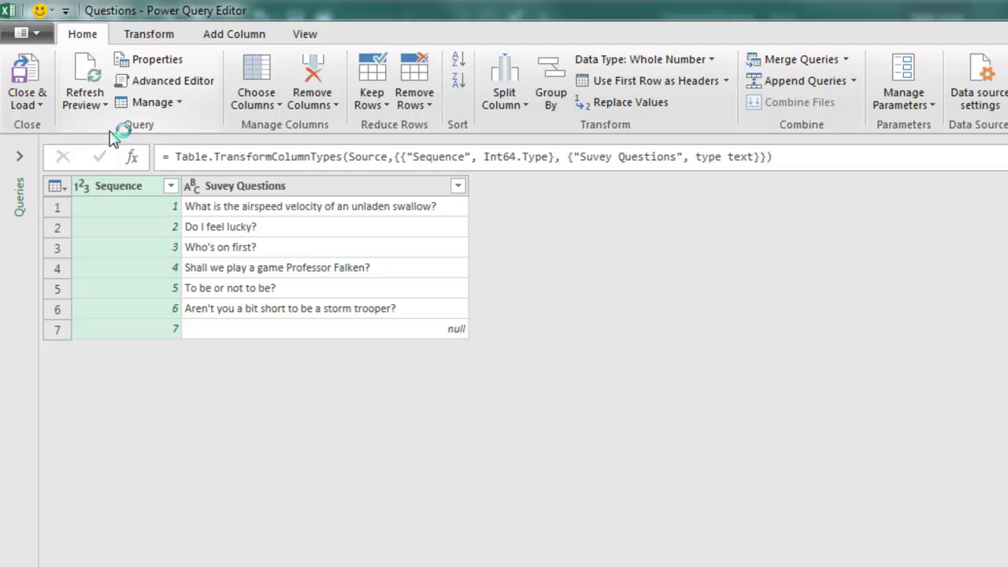
{"action": "left_click", "coordinate": [31, 100]}
{"action": "left_click", "coordinate": [60, 150]}
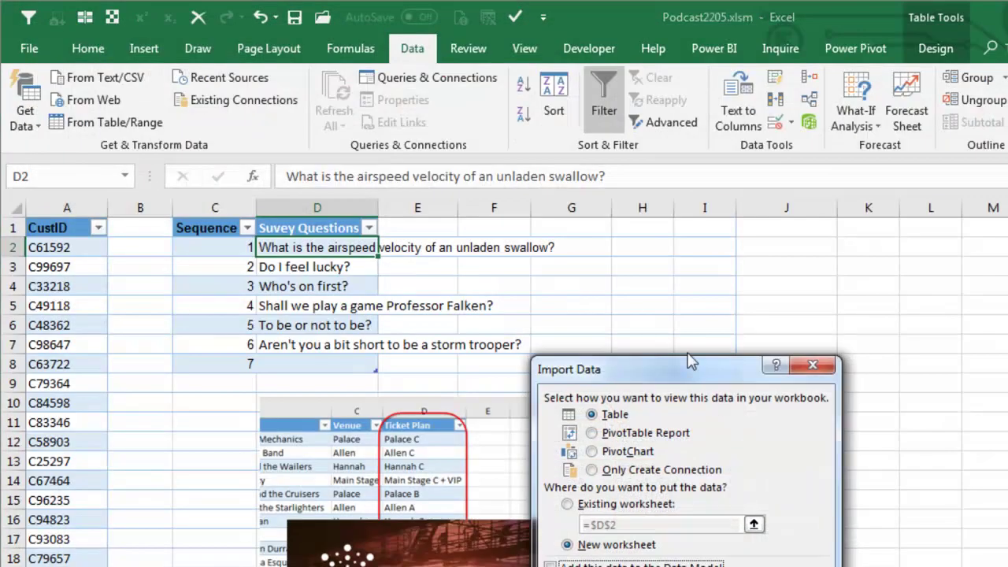
{"action": "left_click", "coordinate": [606, 471]}
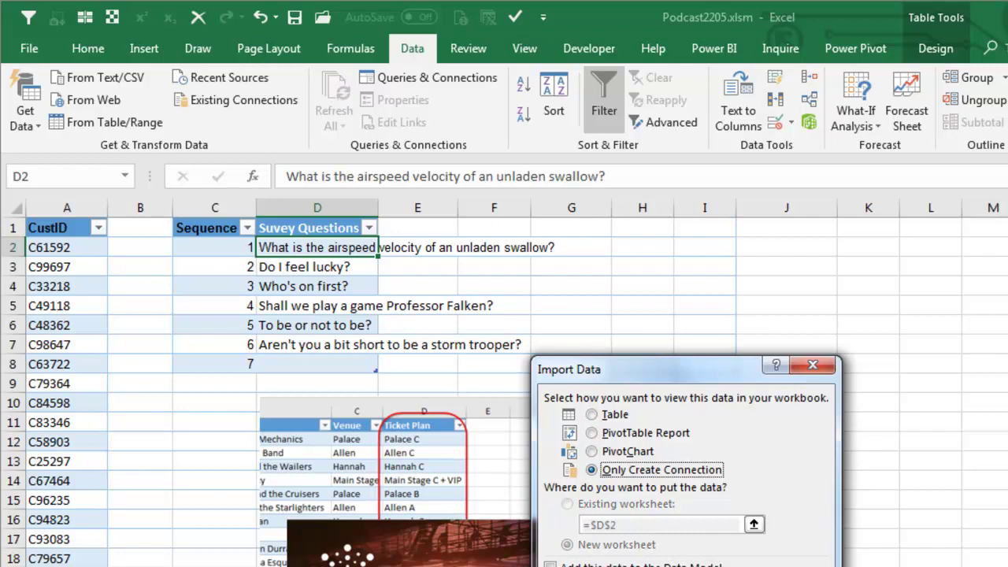
{"action": "left_click", "coordinate": [700, 562]}
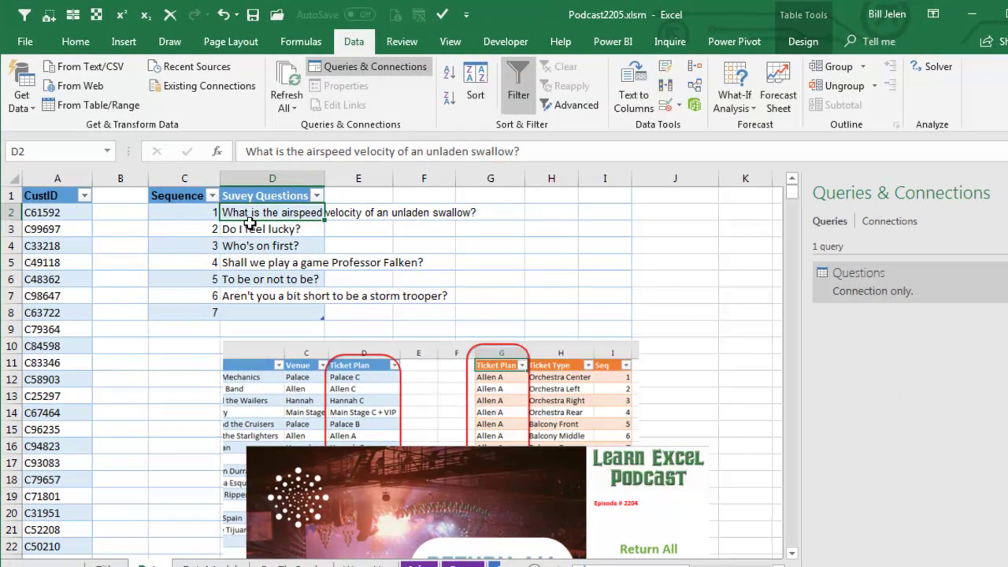
Send the CustID table to the Power Query Editor with From Table/Range.
{"action": "left_click", "coordinate": [41, 197]}
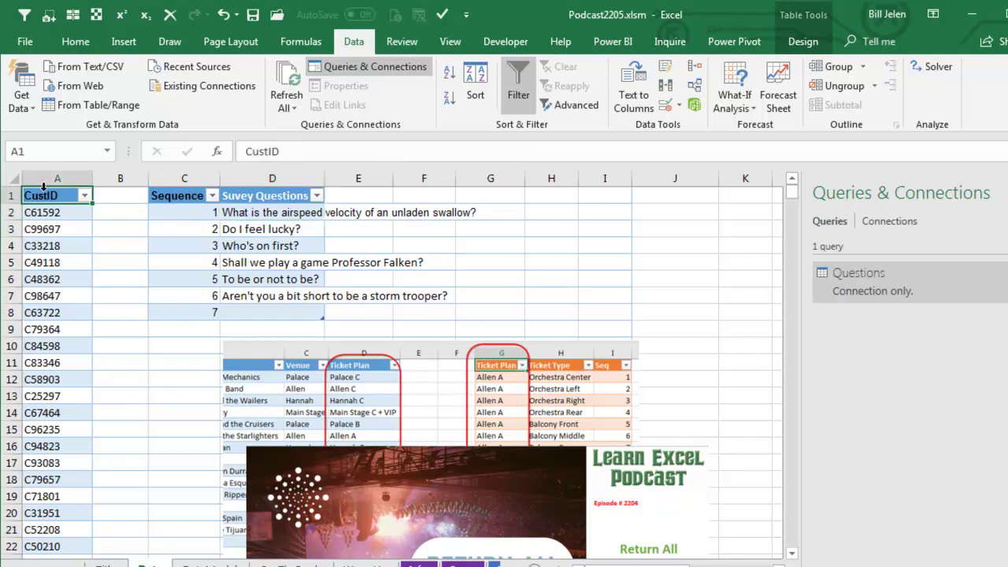
{"action": "left_click", "coordinate": [100, 107]}
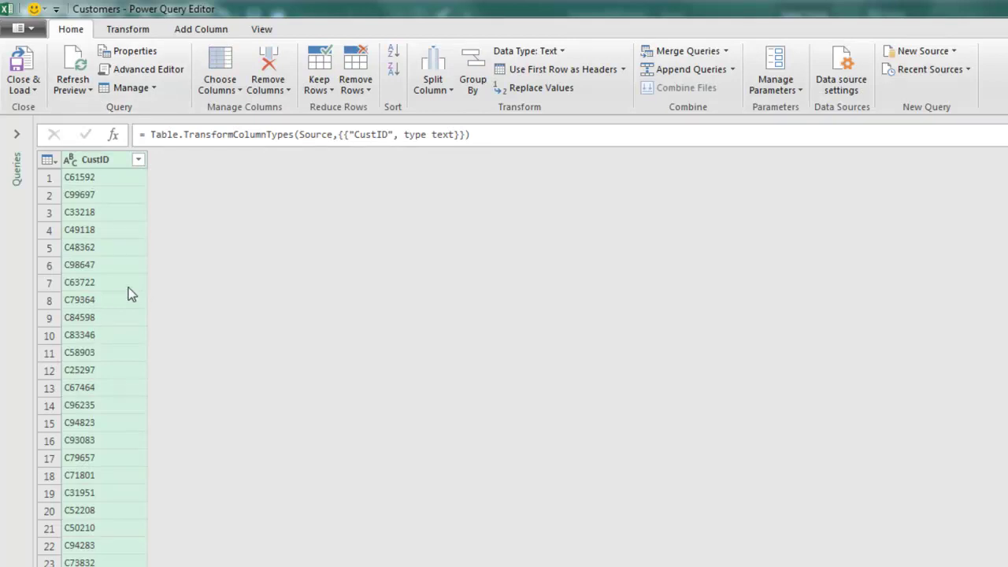
{"action": "left_click", "coordinate": [201, 28]}
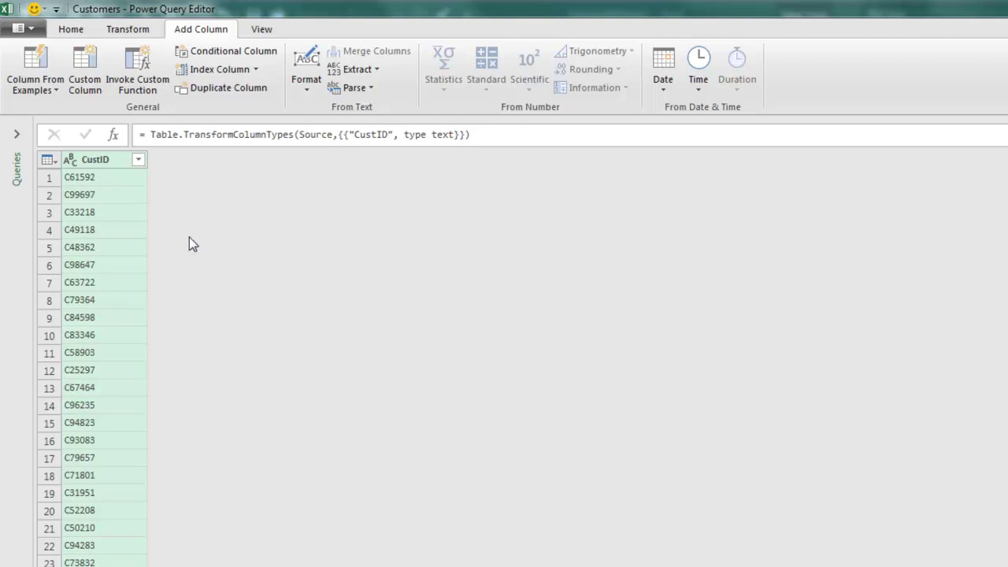
Add a Custom column to the Customers query with the formula =#"Questions".
{"action": "left_click", "coordinate": [80, 66]}
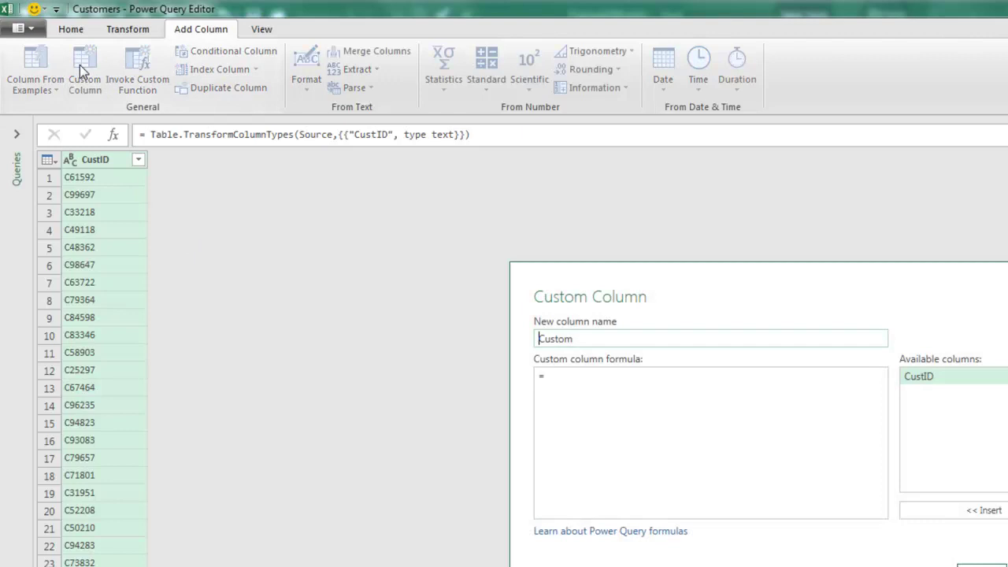
{"action": "left_click", "coordinate": [549, 376]}
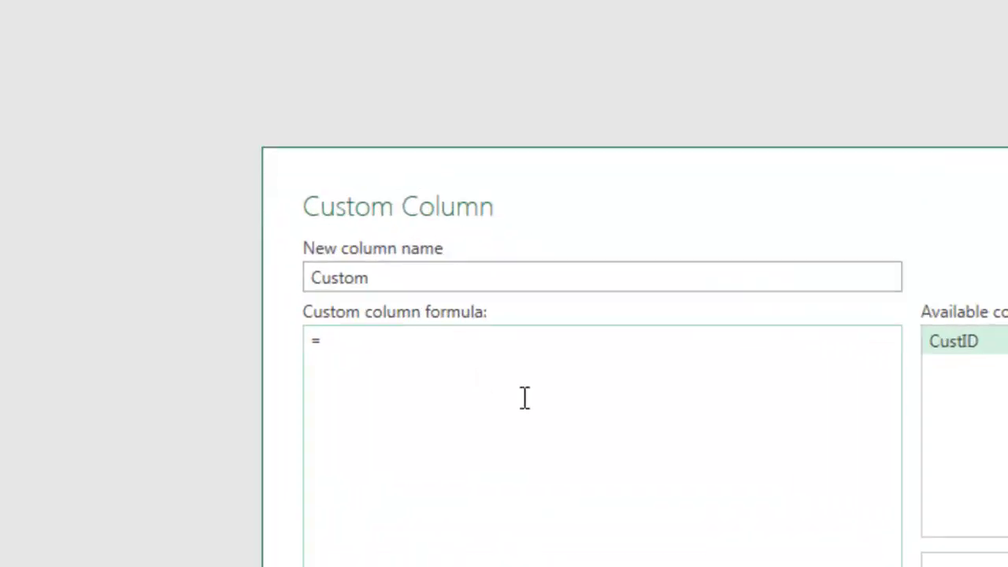
{"action": "type", "text": "#\"Questions\""}
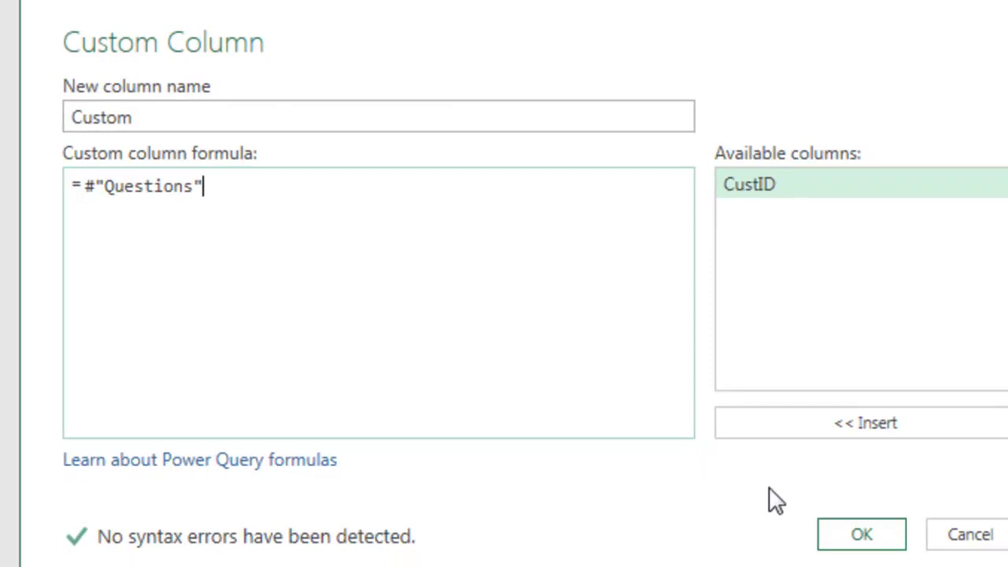
{"action": "left_click", "coordinate": [858, 535]}
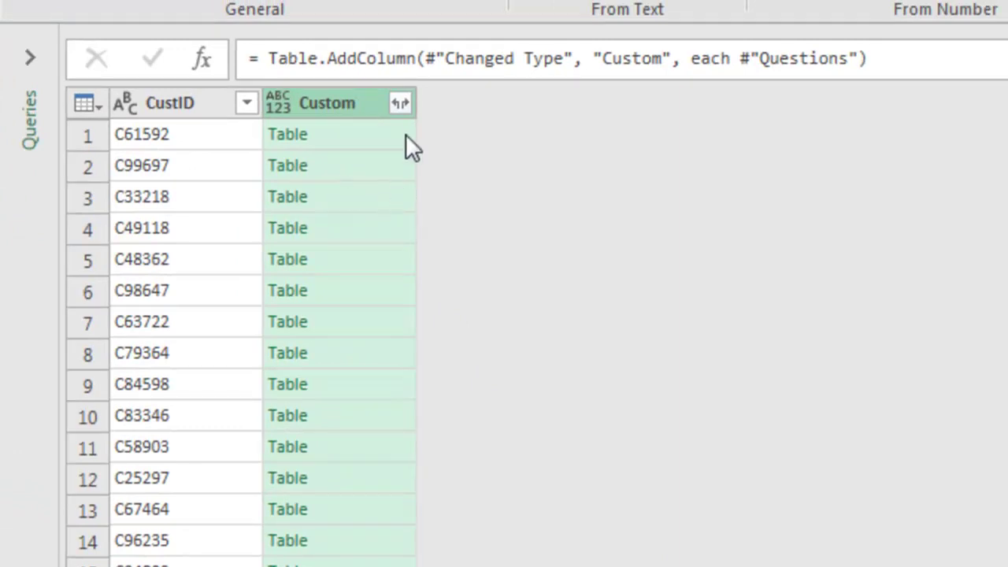
Expand the Custom column into its fields and delete the Custom.Sequence column.
{"action": "left_click", "coordinate": [400, 103]}
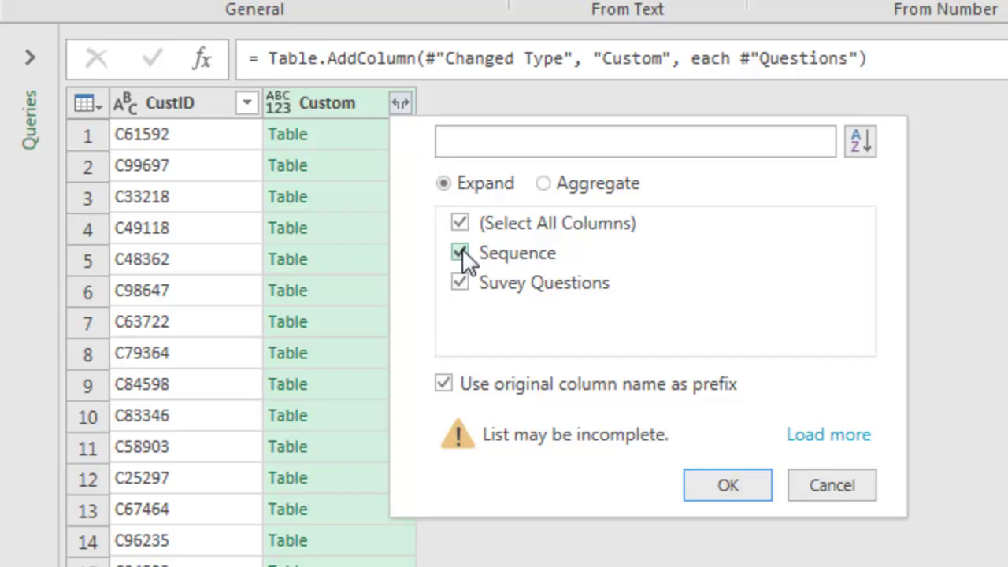
{"action": "left_click", "coordinate": [728, 482]}
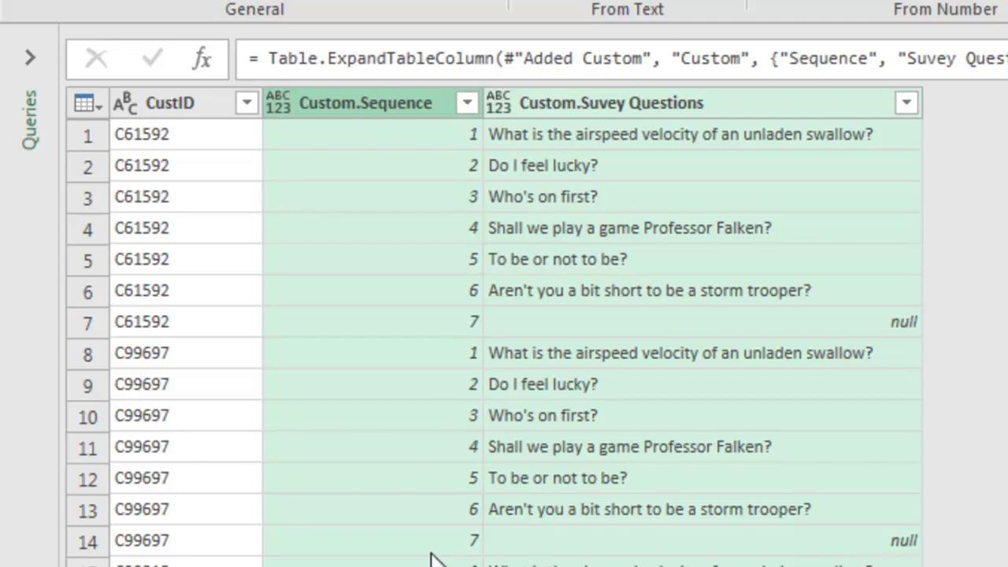
{"action": "right_click", "coordinate": [361, 104]}
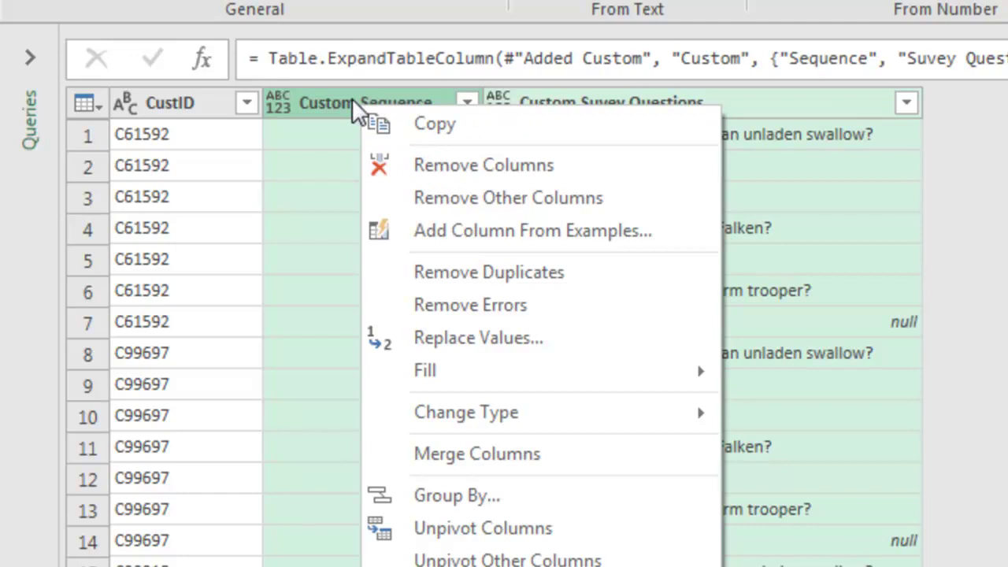
{"action": "left_click", "coordinate": [352, 101]}
{"action": "right_click", "coordinate": [386, 109]}
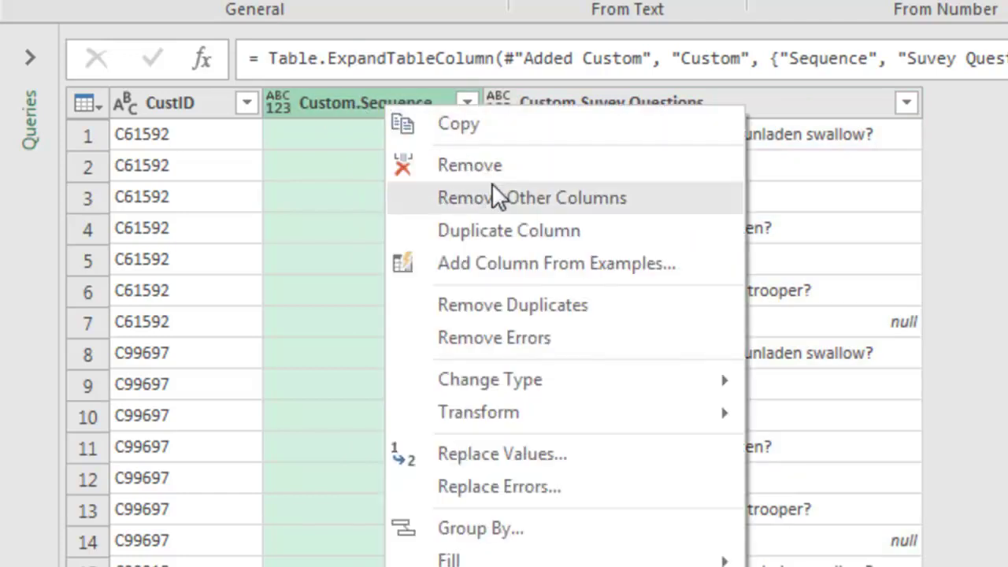
{"action": "key", "text": "Escape"}
{"action": "key", "text": "Delete"}
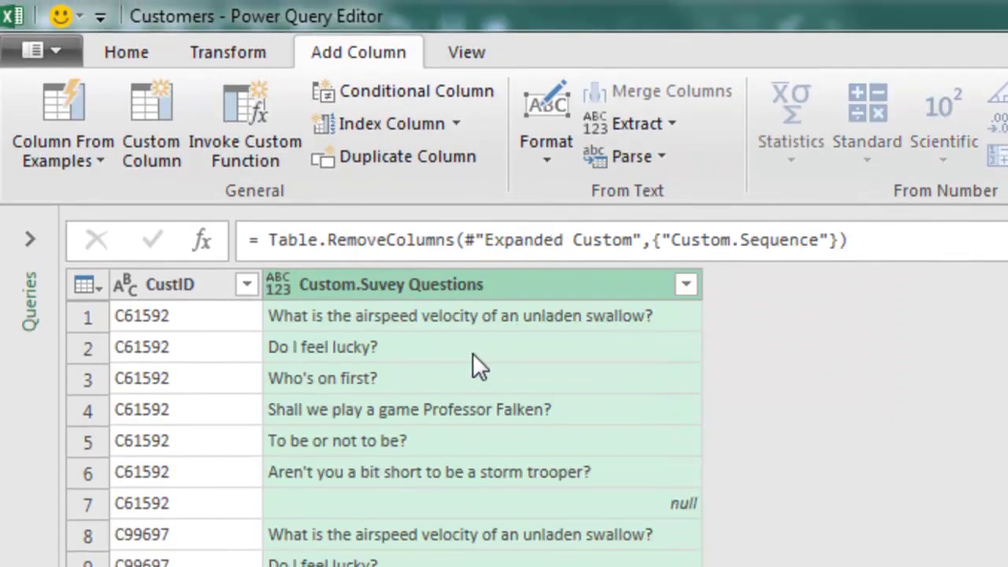
Close & Load the Customers query to a new sheet and verify its 7,651 rows.
{"action": "left_click", "coordinate": [130, 52]}
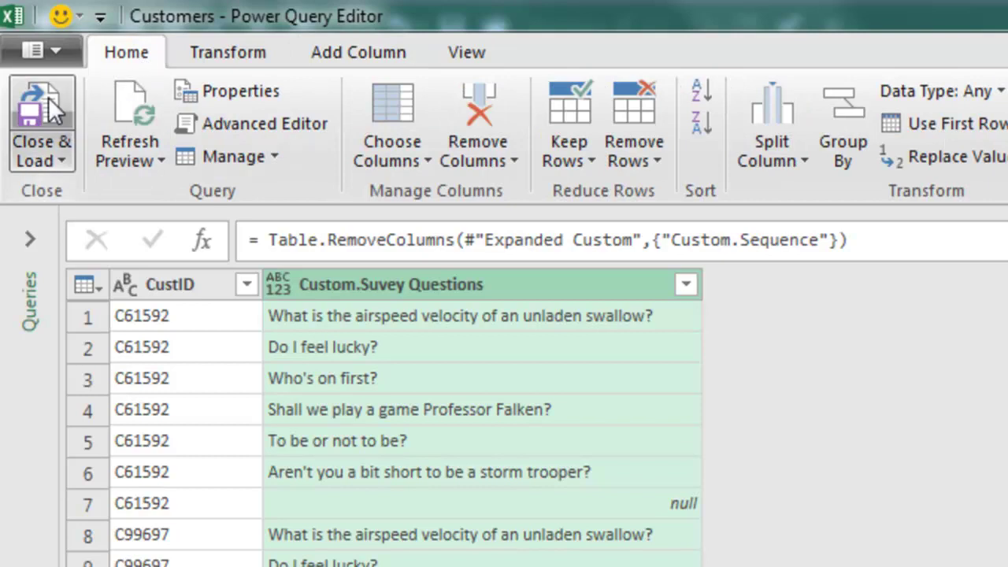
{"action": "left_click", "coordinate": [46, 98]}
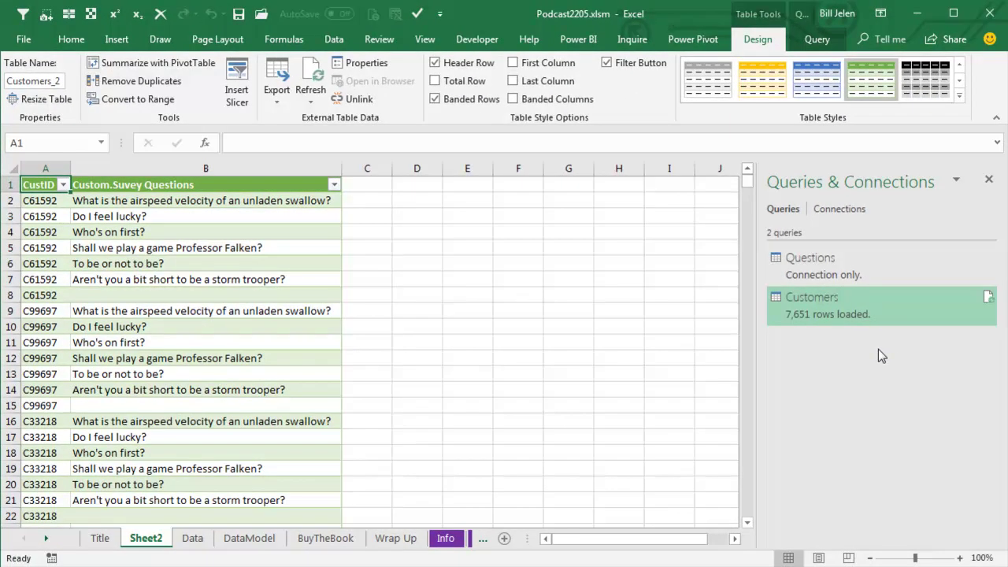
{"action": "key", "text": "ctrl+Down"}
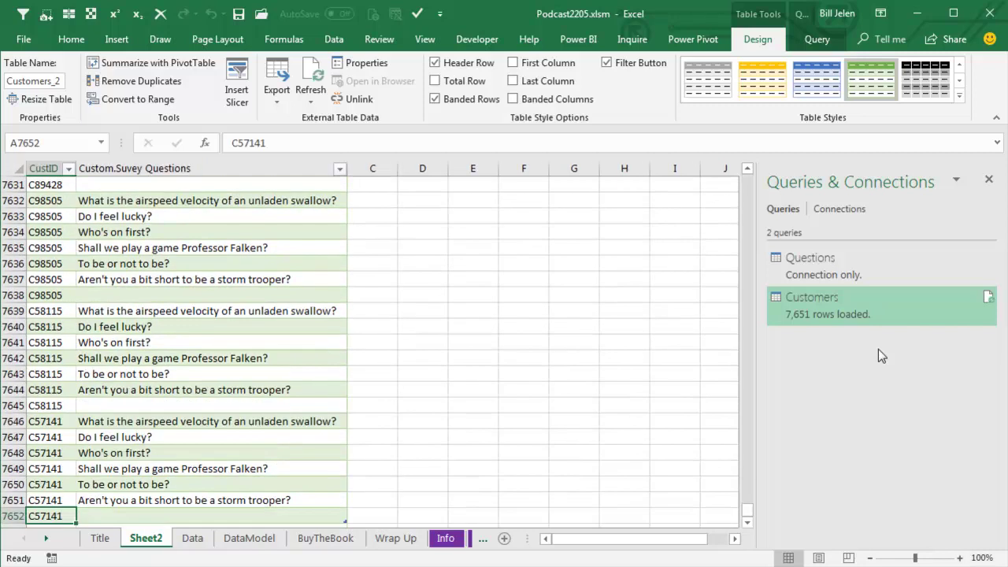
{"action": "key", "text": "ctrl+Up"}
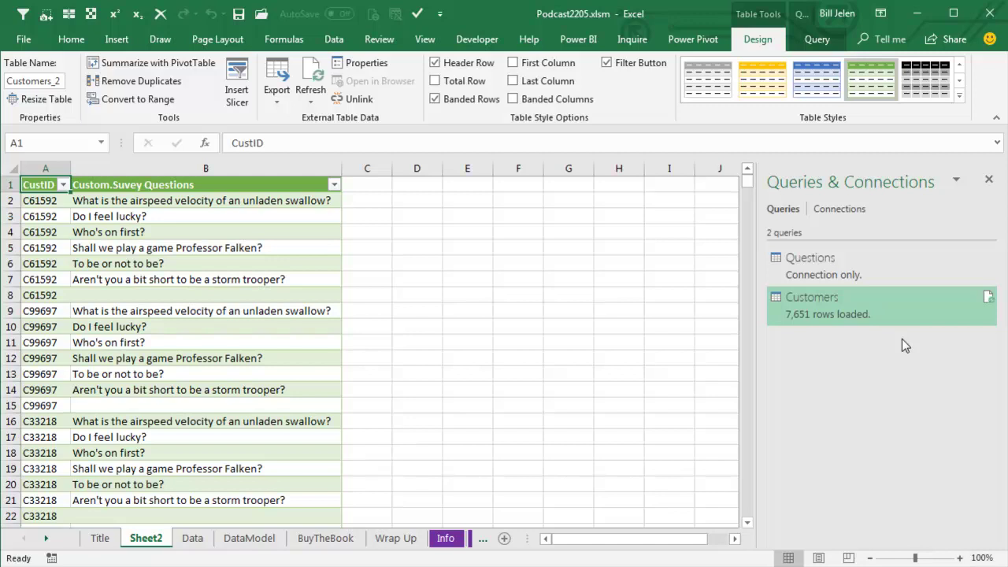
Switch to the BuyTheBook sheet with the 'M is for (Data) Monkey' promotion.
{"action": "left_click", "coordinate": [326, 538]}
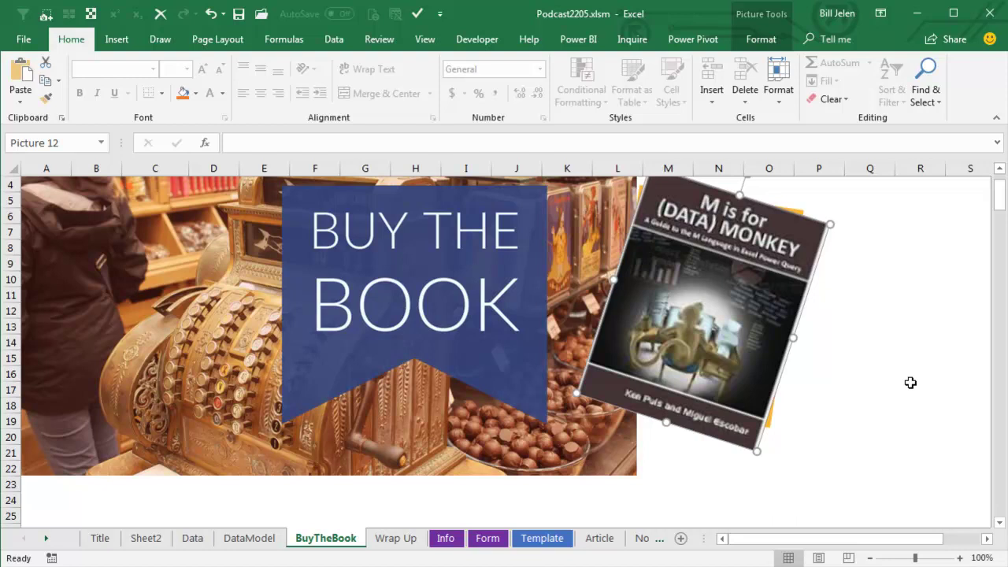
Switch to the Wrap Up sheet with the episode's topics and download links.
{"action": "left_click", "coordinate": [389, 542]}
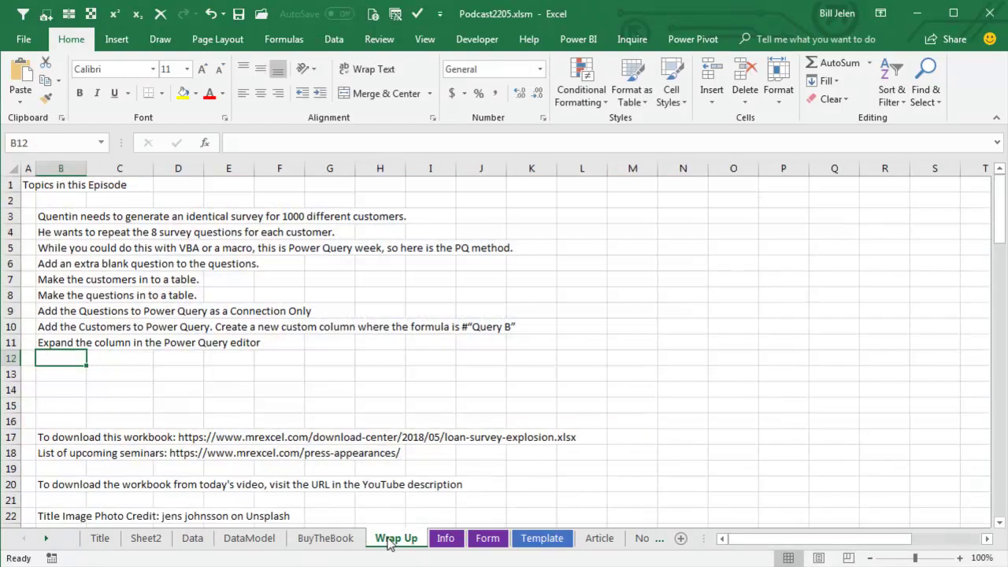